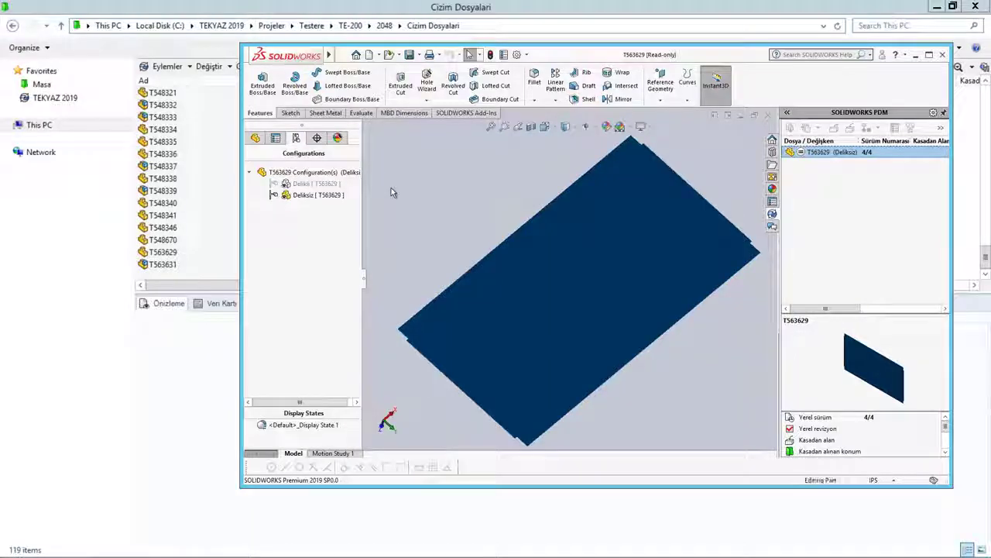
- Switch the part to Delikli, back to Deliksiz, then close the part
{"action": "double_click", "coordinate": [322, 184]}
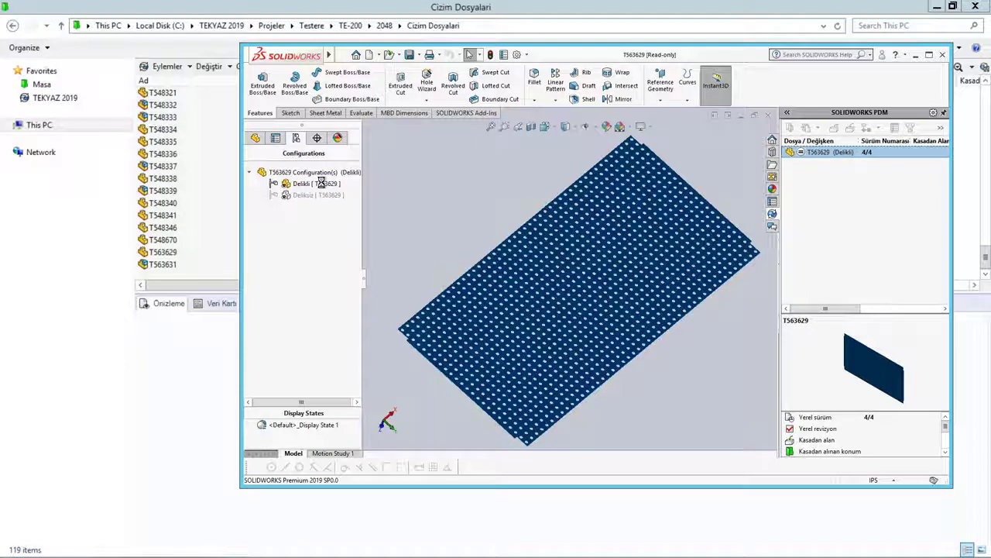
{"action": "double_click", "coordinate": [321, 195]}
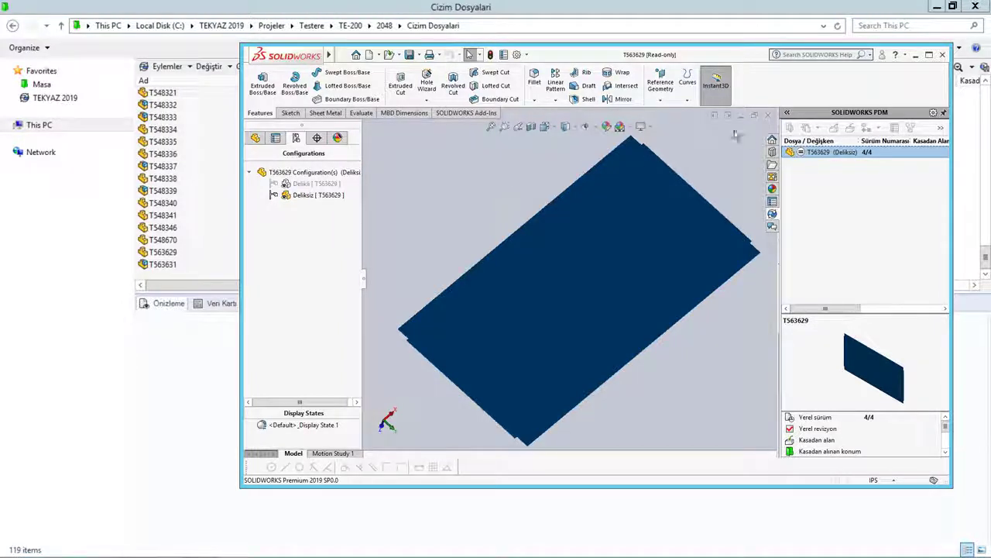
{"action": "left_click", "coordinate": [766, 116]}
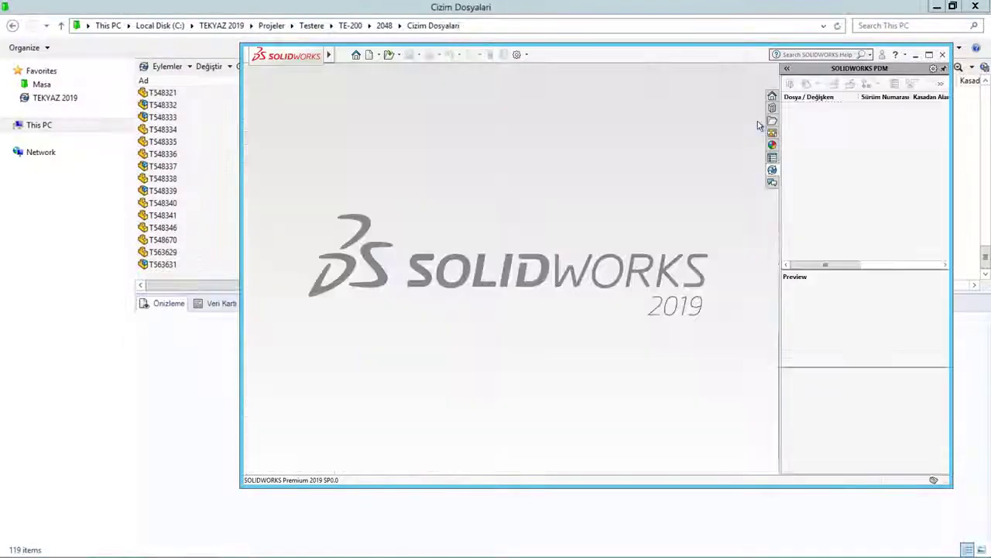
- Preview part T563629 in its Delikli configuration in the vault, then select assembly T563631
{"action": "left_click", "coordinate": [164, 277]}
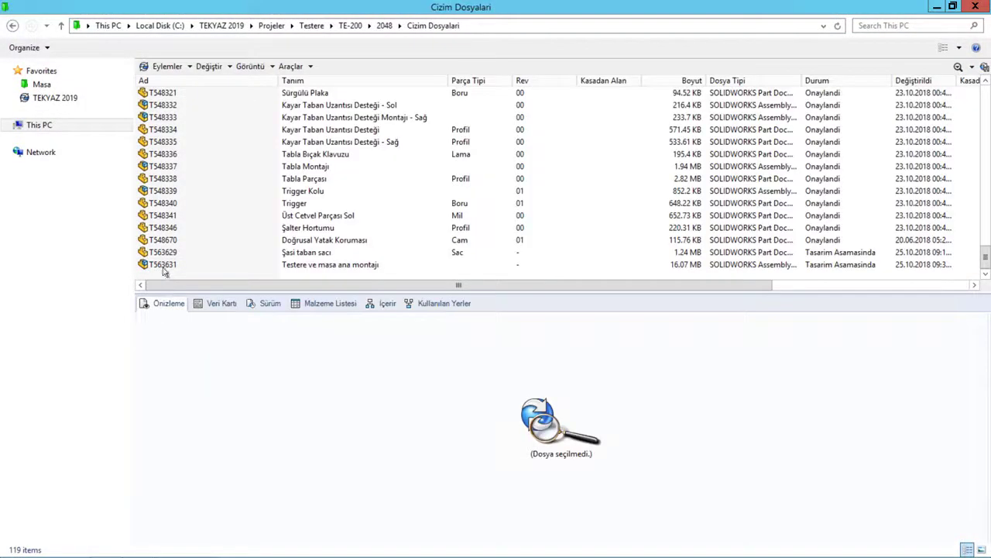
{"action": "left_click", "coordinate": [164, 253]}
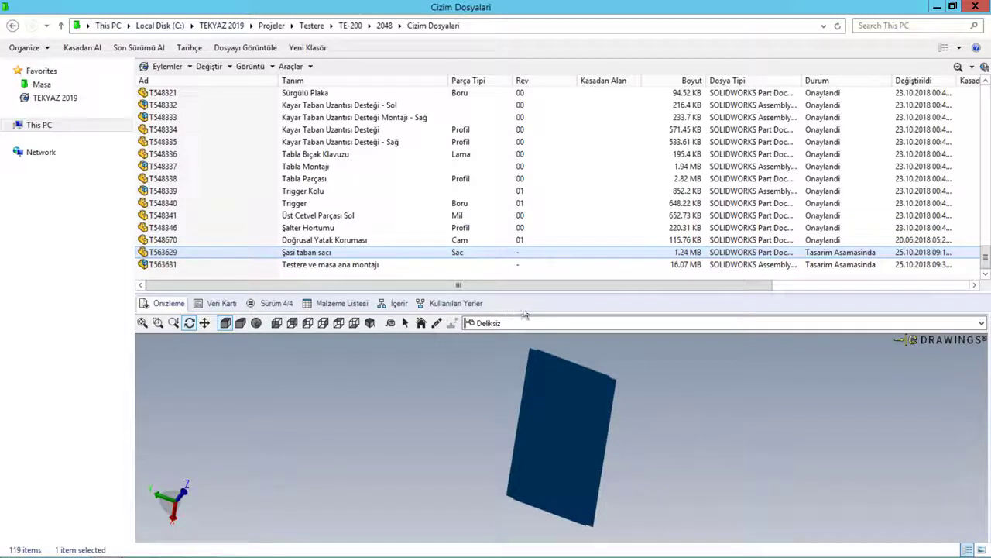
{"action": "left_click", "coordinate": [609, 324]}
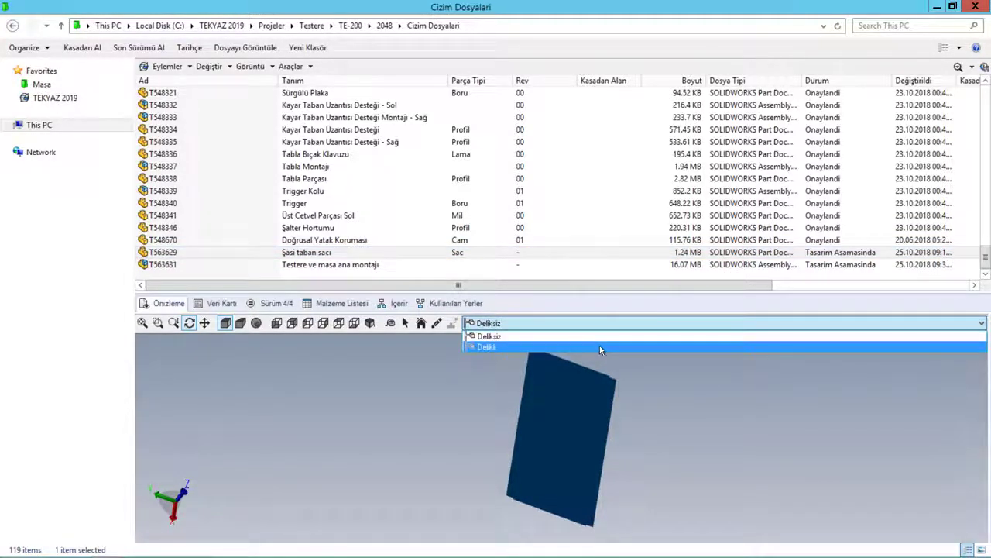
{"action": "left_click", "coordinate": [600, 347]}
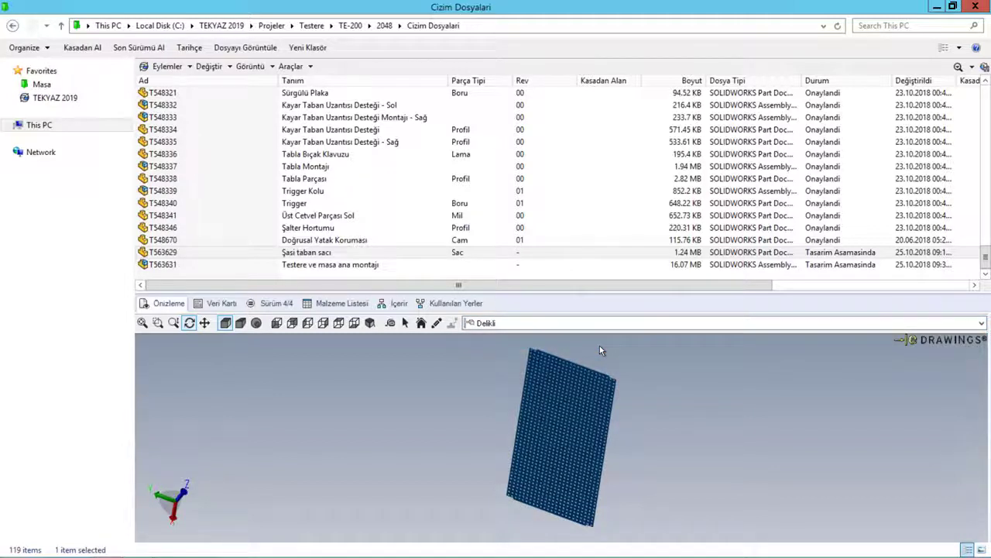
{"action": "left_click", "coordinate": [170, 268]}
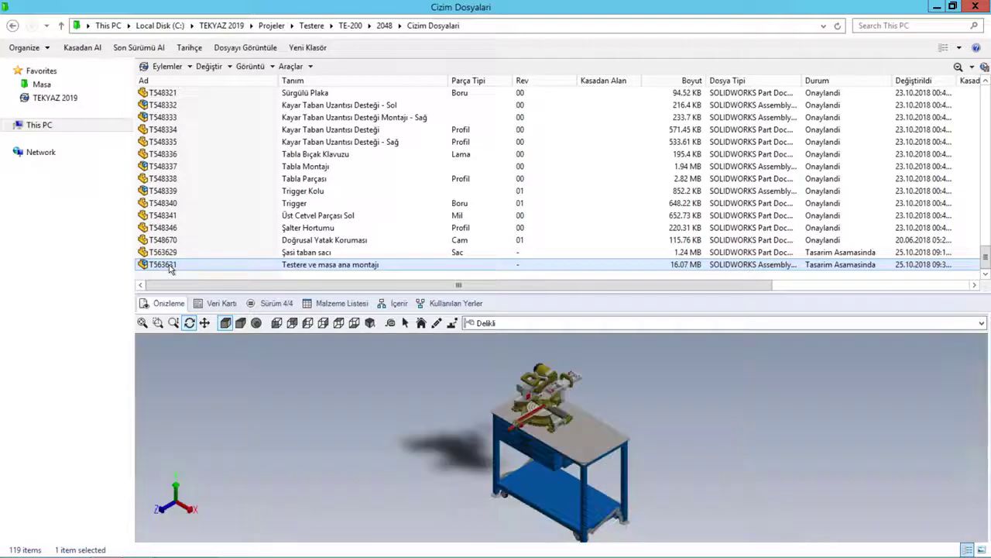
- Preview T563631 as Testere Kapalı - Çekmece Kapalı, then as Testere Açık - Çekmece Açık
{"action": "left_click", "coordinate": [620, 327]}
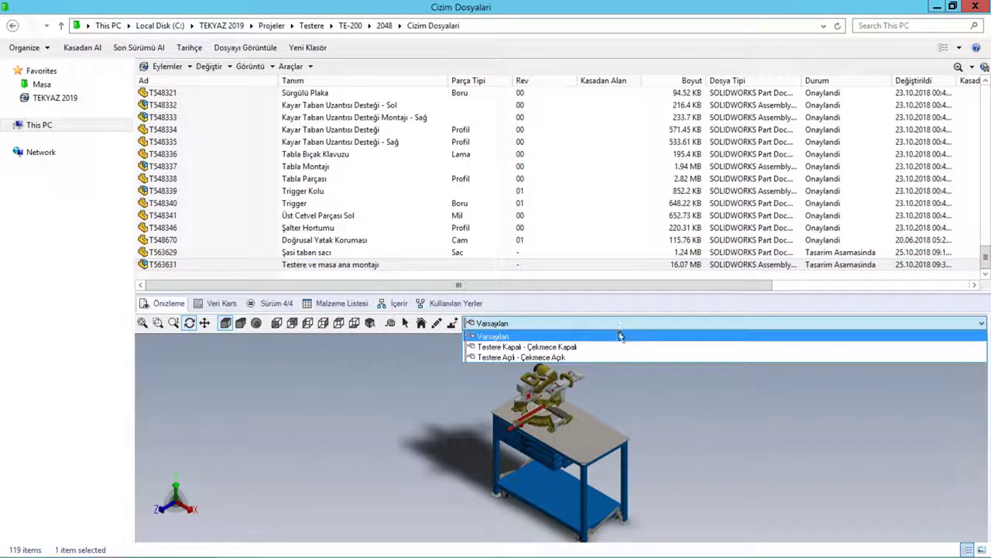
{"action": "left_click", "coordinate": [617, 347]}
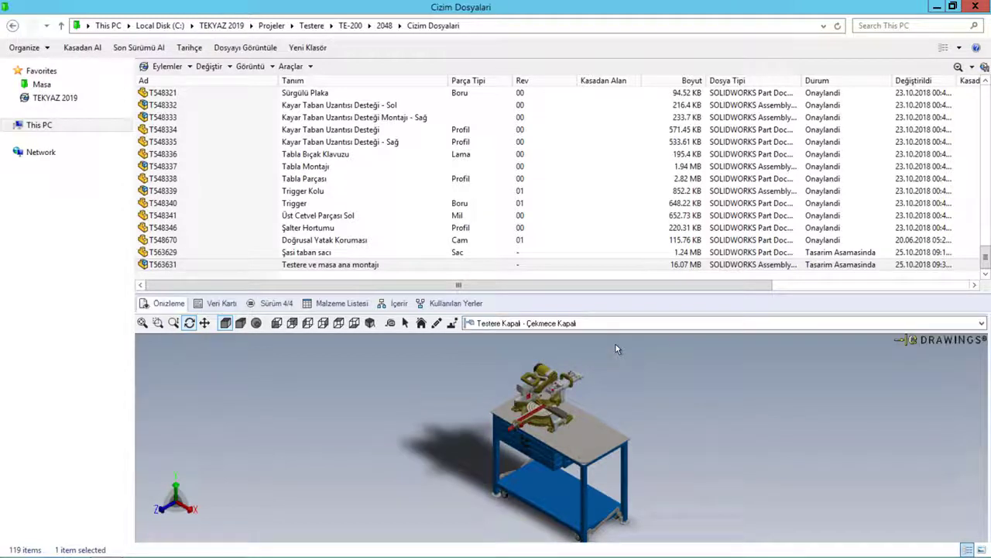
{"action": "left_click", "coordinate": [620, 326]}
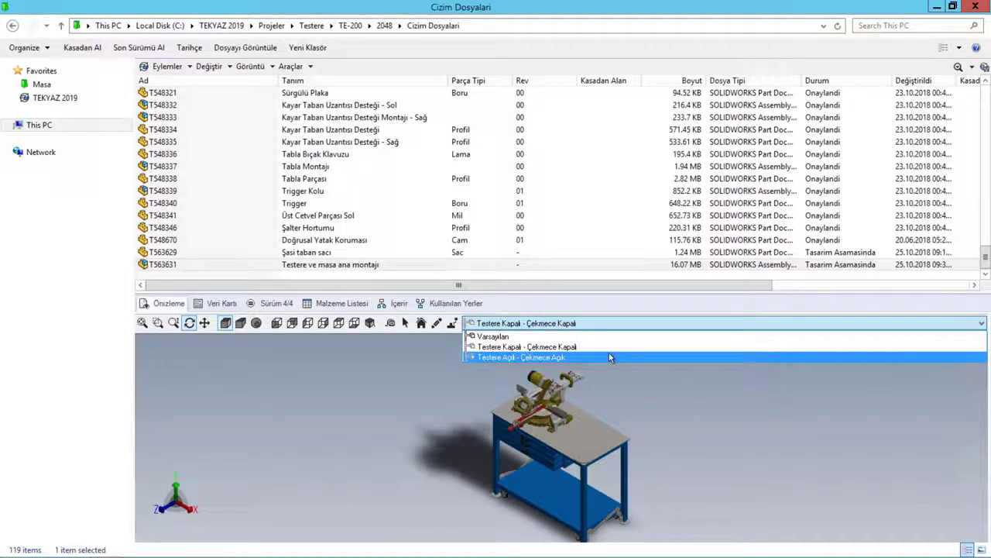
{"action": "left_click", "coordinate": [609, 357]}
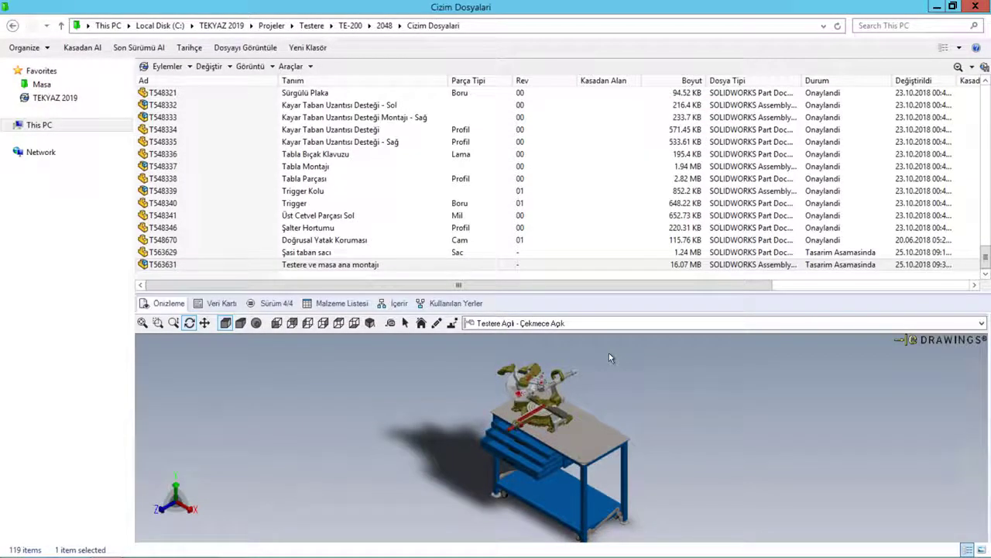
{"action": "left_click", "coordinate": [389, 303]}
- Browse the T563546 Masa montajı subassembly from T563631's contents tree in a new window
{"action": "left_click", "coordinate": [181, 385]}
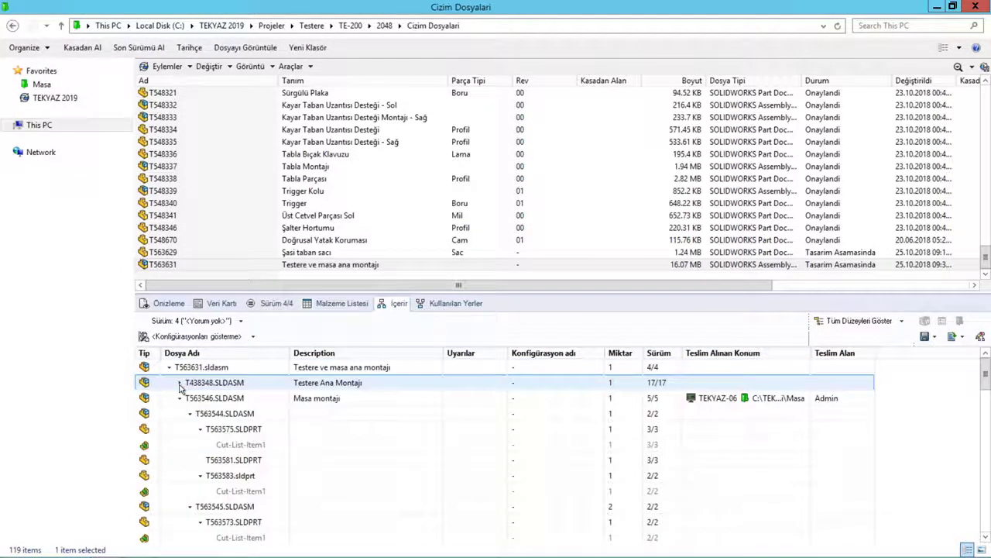
{"action": "left_click", "coordinate": [144, 399]}
{"action": "left_click", "coordinate": [143, 400]}
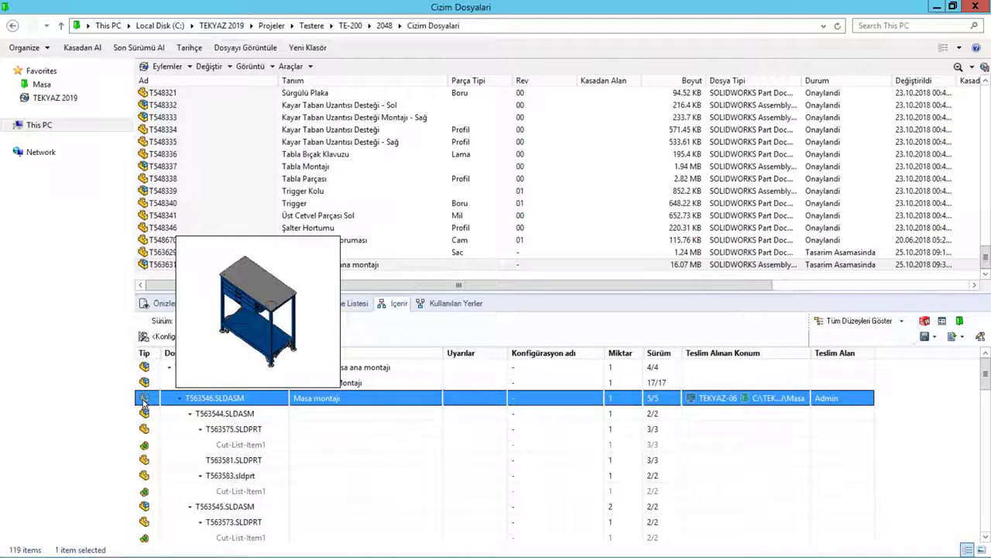
{"action": "right_click", "coordinate": [144, 402]}
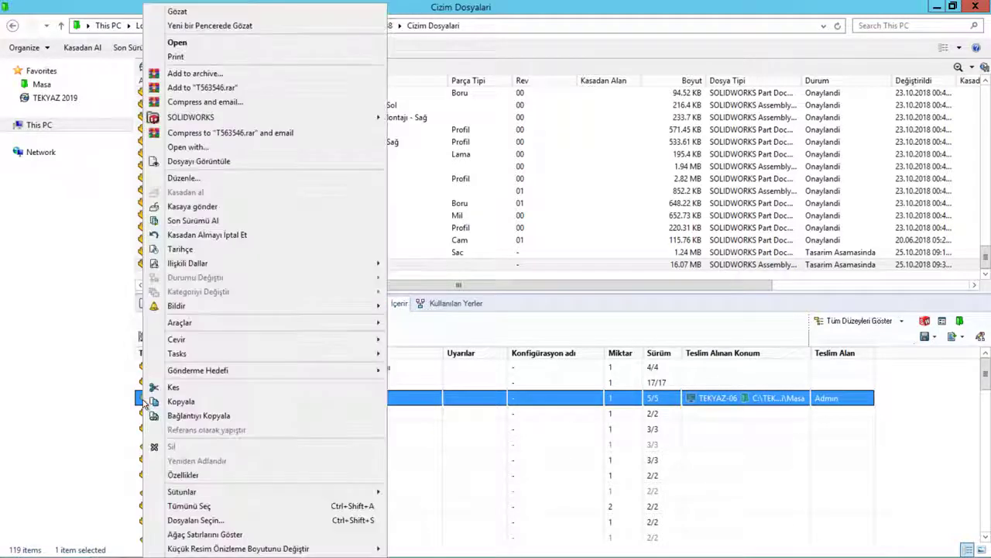
{"action": "left_click", "coordinate": [222, 28]}
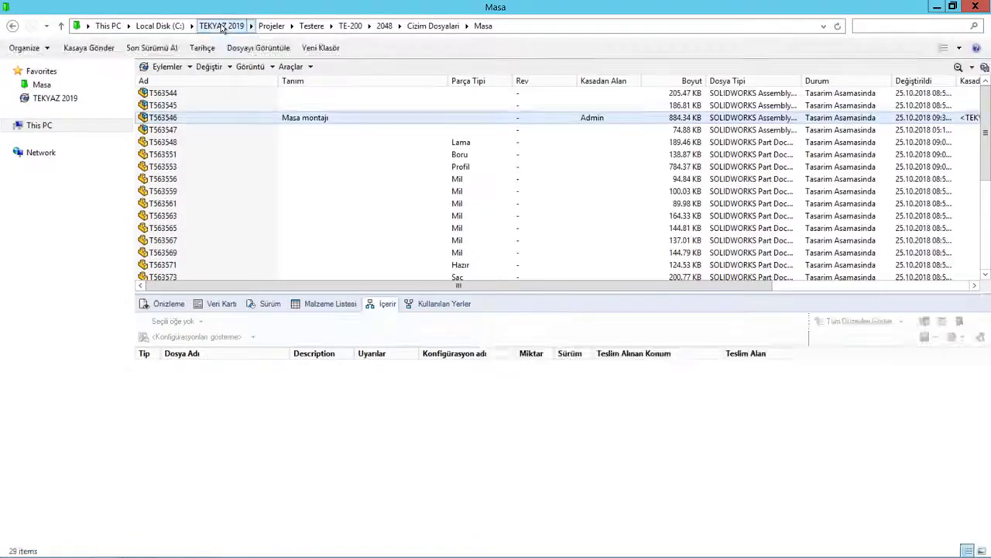
- Choose a colleague in the data card's Bildirim Gönder field and save the card
{"action": "left_click", "coordinate": [209, 304]}
{"action": "left_click", "coordinate": [425, 472]}
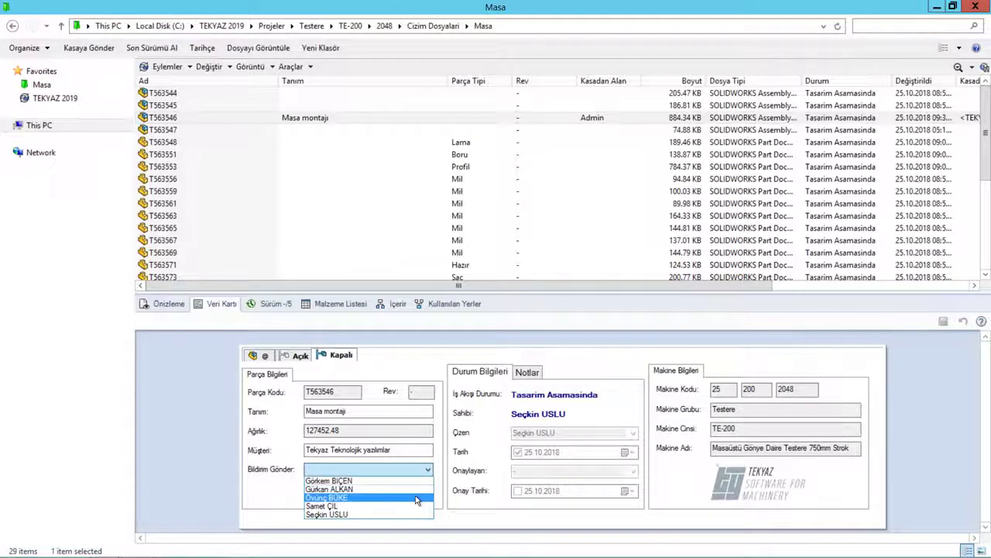
{"action": "left_click", "coordinate": [416, 496]}
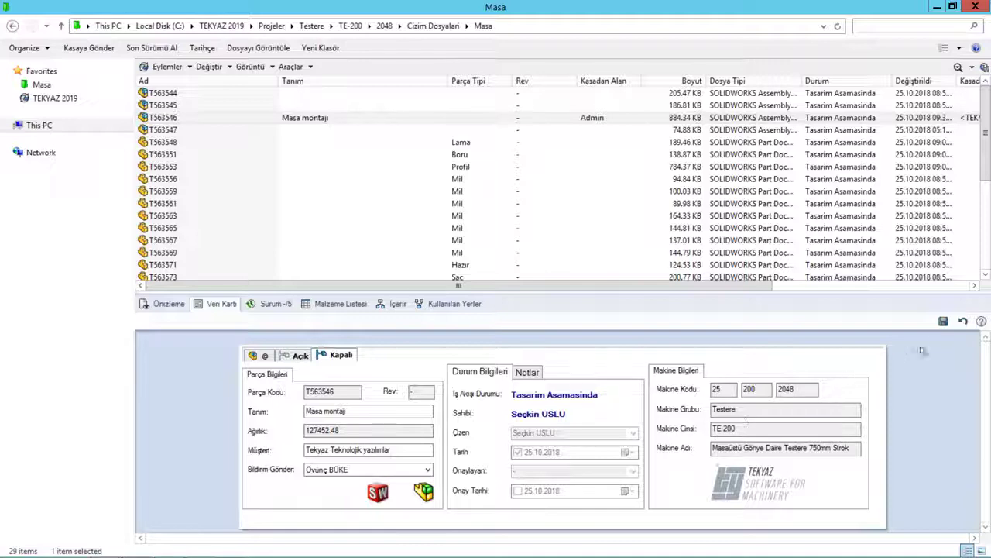
{"action": "left_click", "coordinate": [944, 322]}
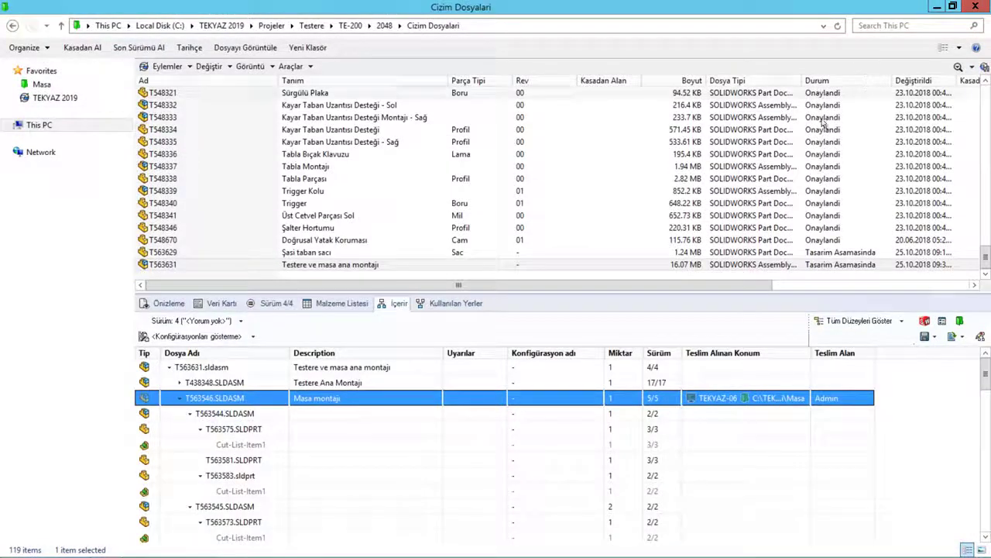
- Check in the Masa montajı assembly T563546 to the vault as version 6
{"action": "right_click", "coordinate": [193, 399]}
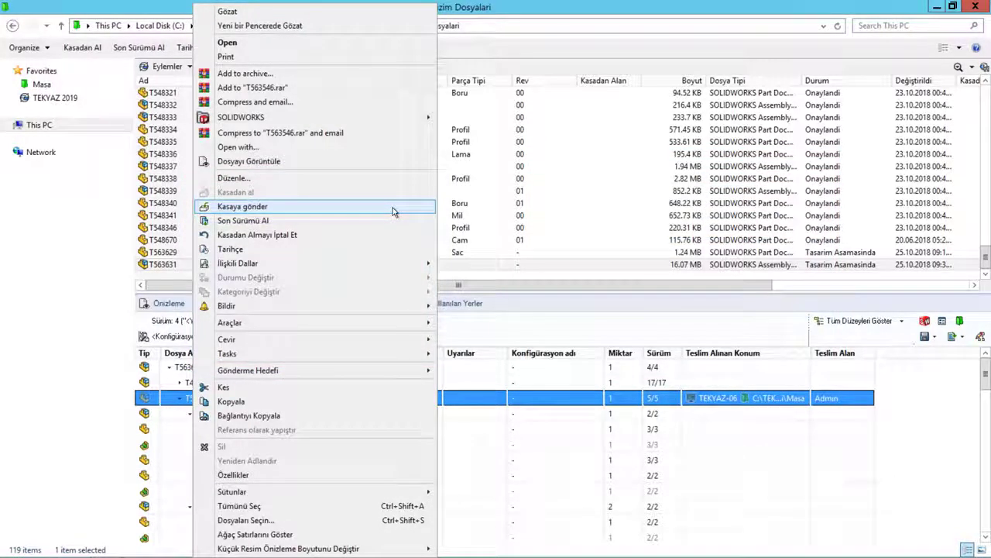
{"action": "left_click", "coordinate": [392, 212]}
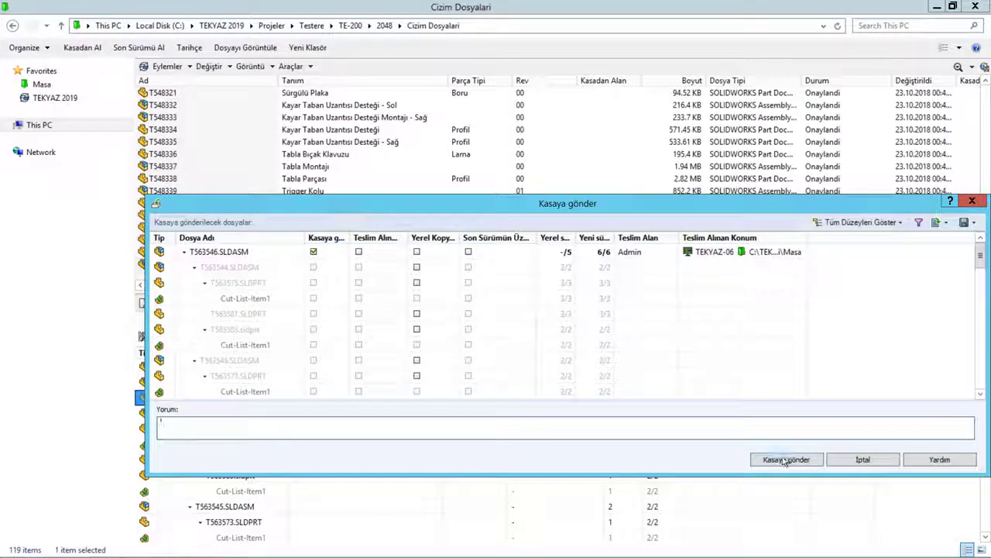
{"action": "left_click", "coordinate": [782, 460]}
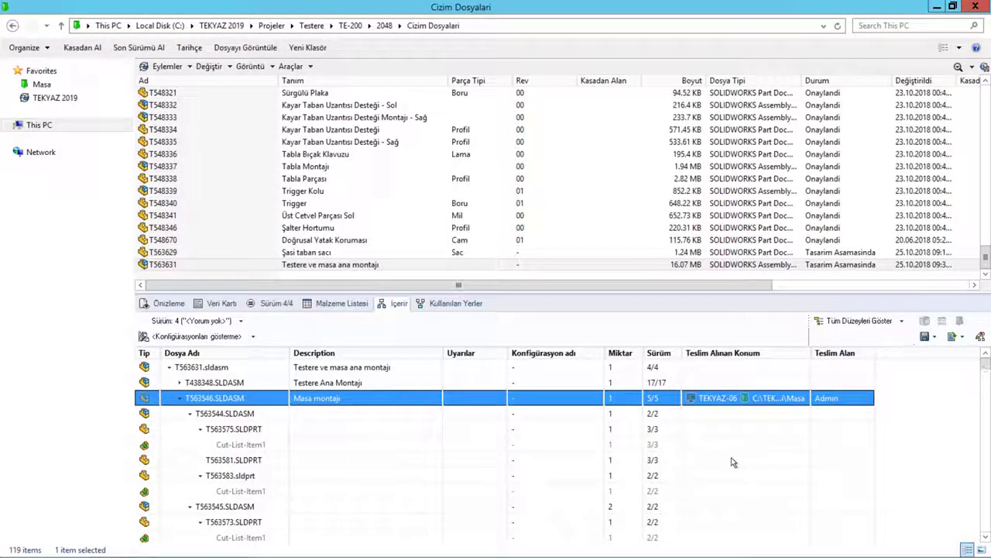
- Start the 1-Onaya Gonder state change on T563546.SLDASM
{"action": "left_click", "coordinate": [215, 382]}
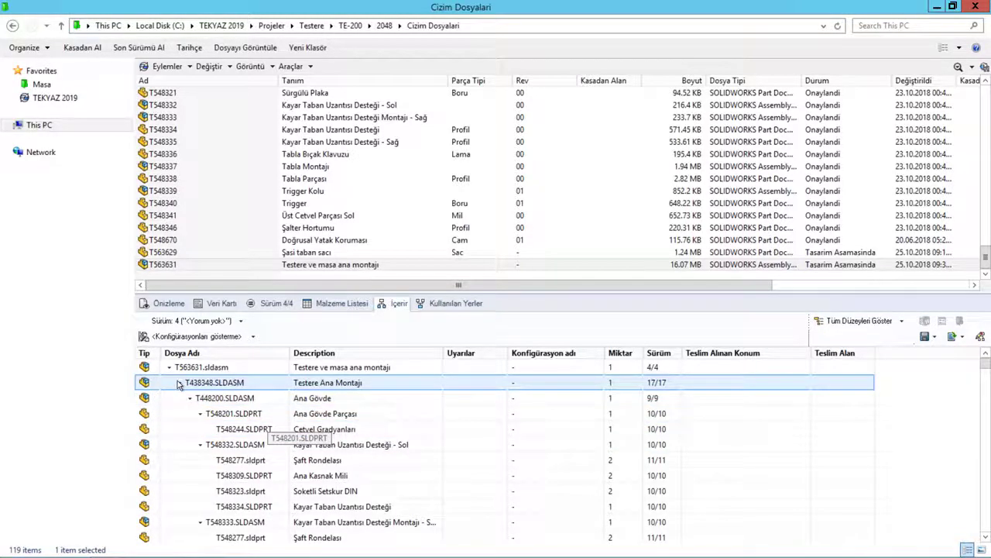
{"action": "left_click", "coordinate": [179, 381]}
{"action": "left_click", "coordinate": [203, 399]}
{"action": "right_click", "coordinate": [203, 399]}
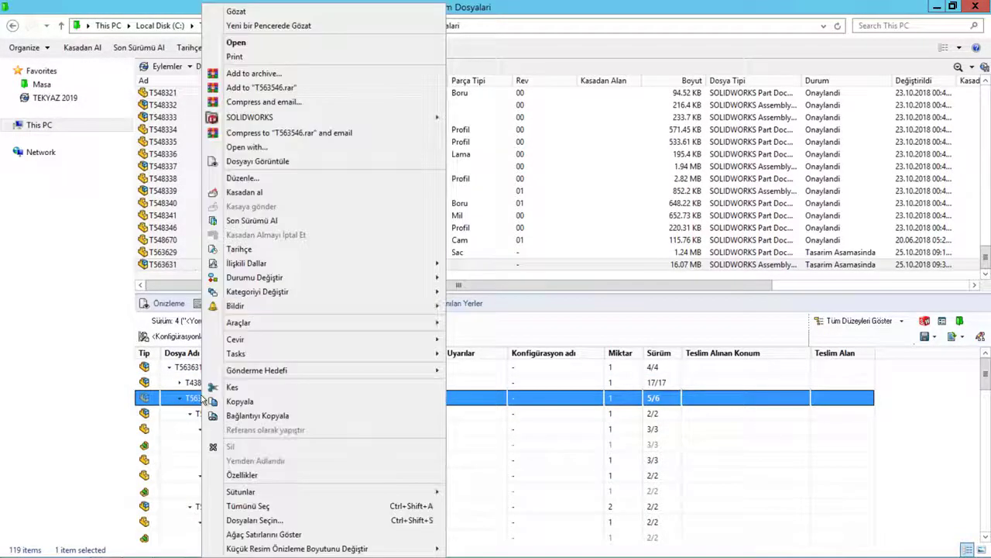
{"action": "mouse_move", "coordinate": [255, 278]}
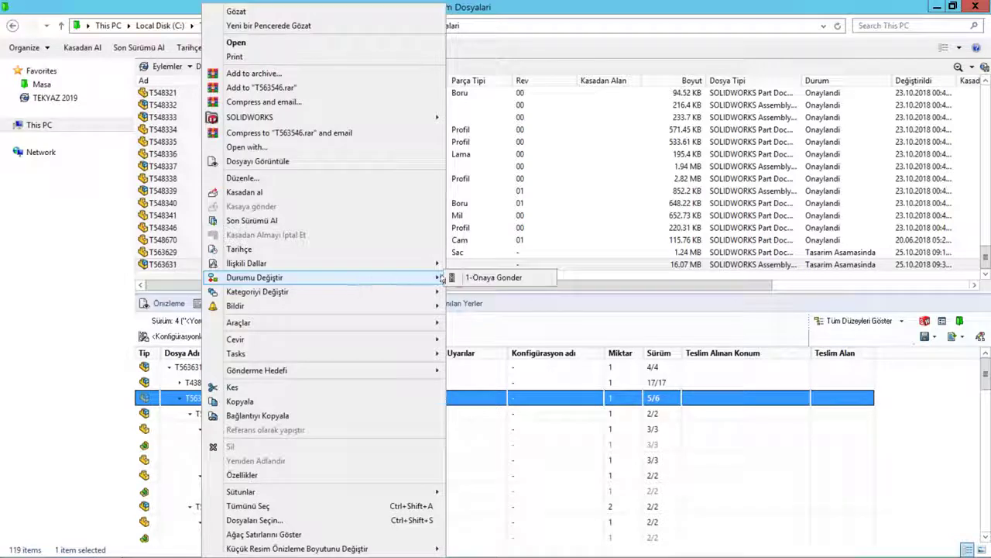
{"action": "left_click", "coordinate": [469, 278]}
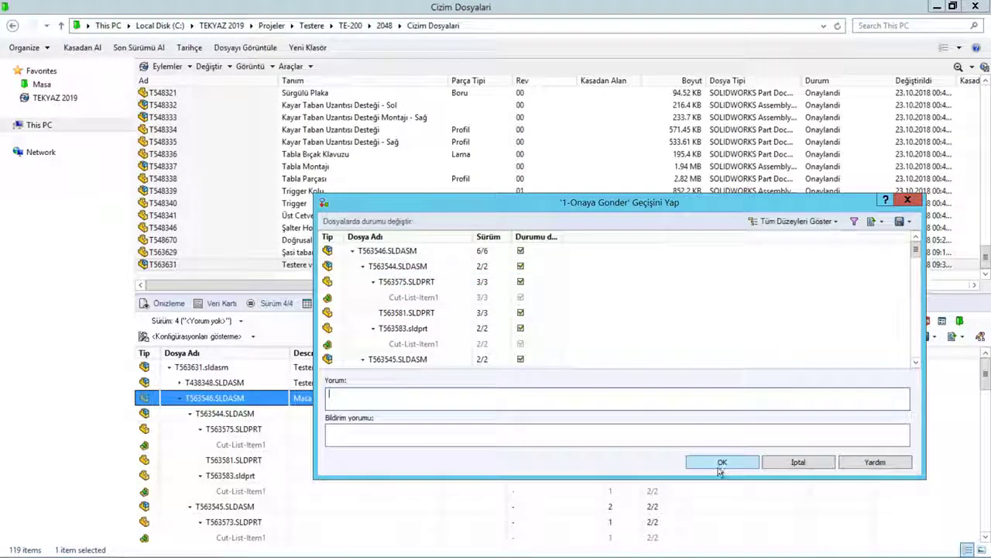
- Submit the 1-Onaya Gonder transition with the comment 'Masa tasarımı tamamlandı.'
{"action": "left_click", "coordinate": [718, 463]}
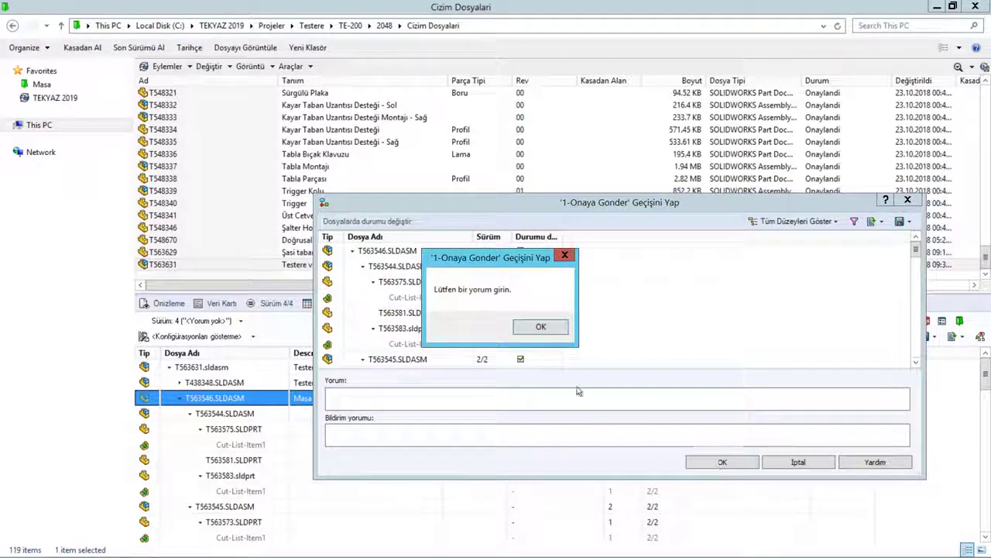
{"action": "left_click", "coordinate": [548, 329]}
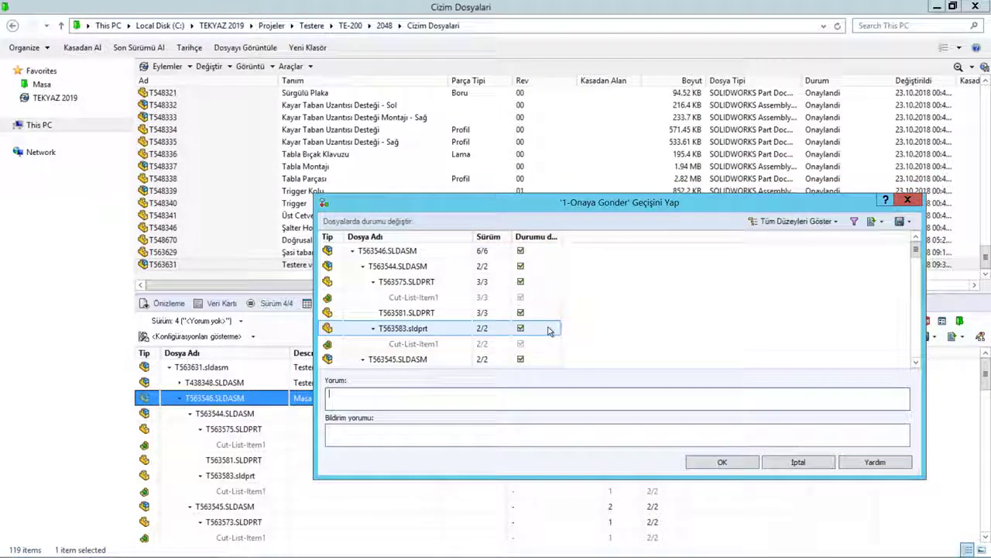
{"action": "type", "text": "Majal"}
{"action": "type", "text": " tasa"}
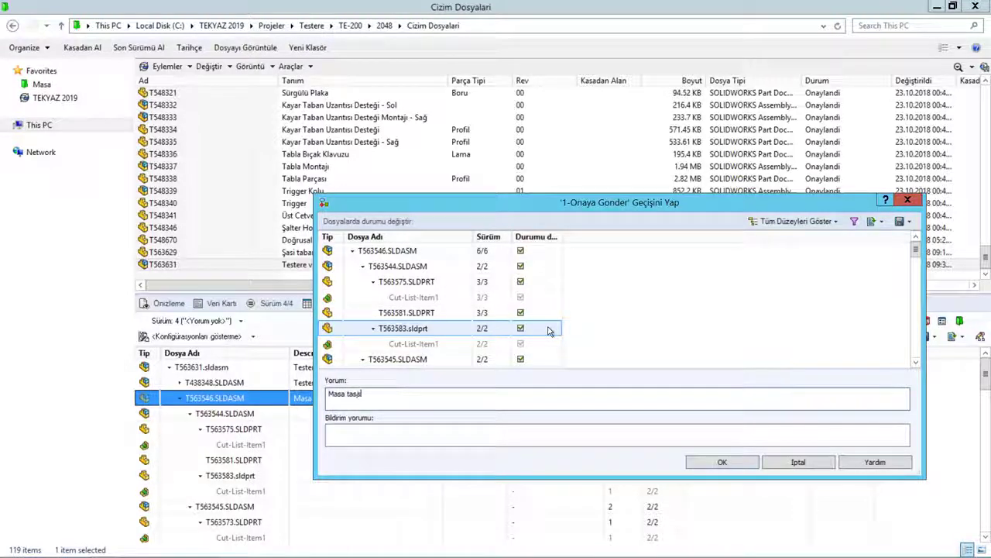
{"action": "type", "text": "rımı tamamla"}
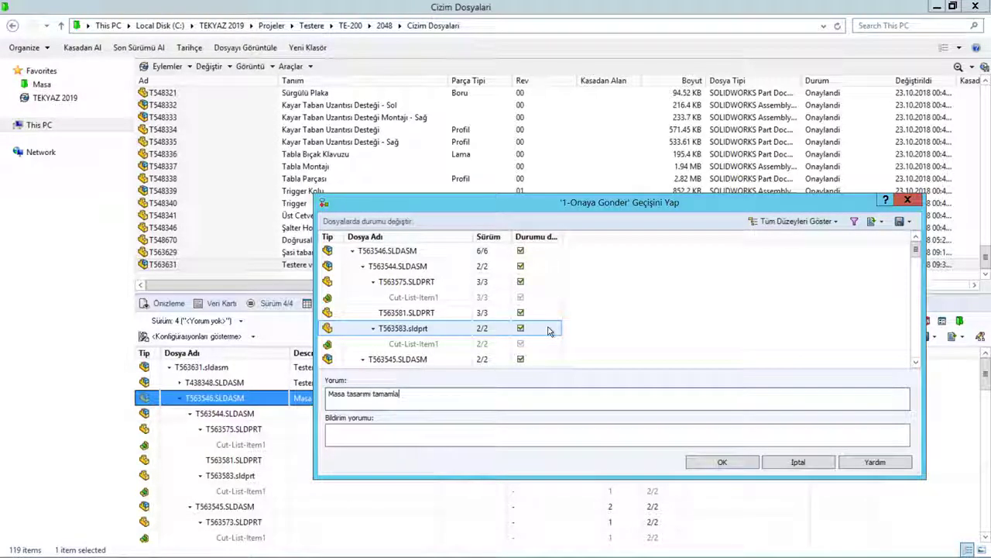
{"action": "type", "text": "ndı."}
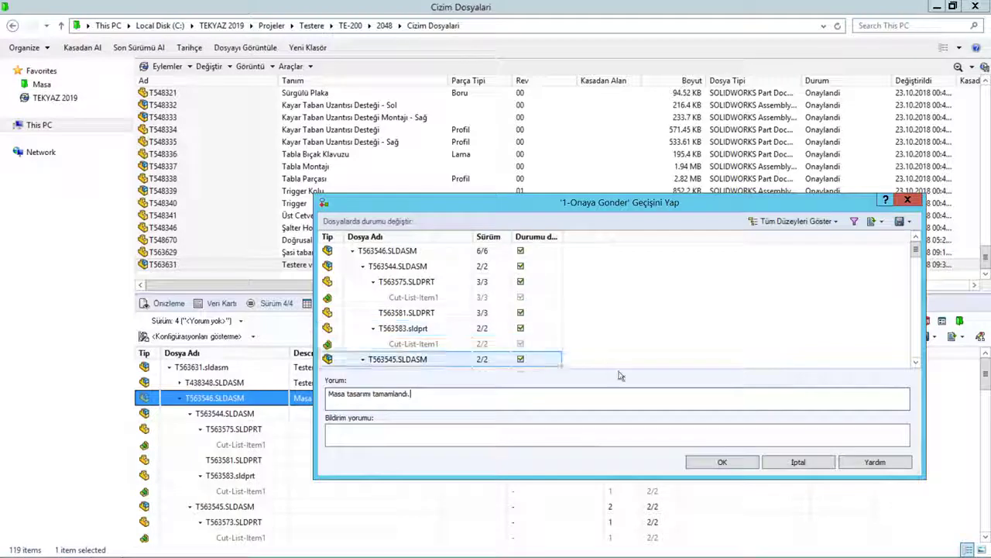
{"action": "left_click", "coordinate": [716, 462]}
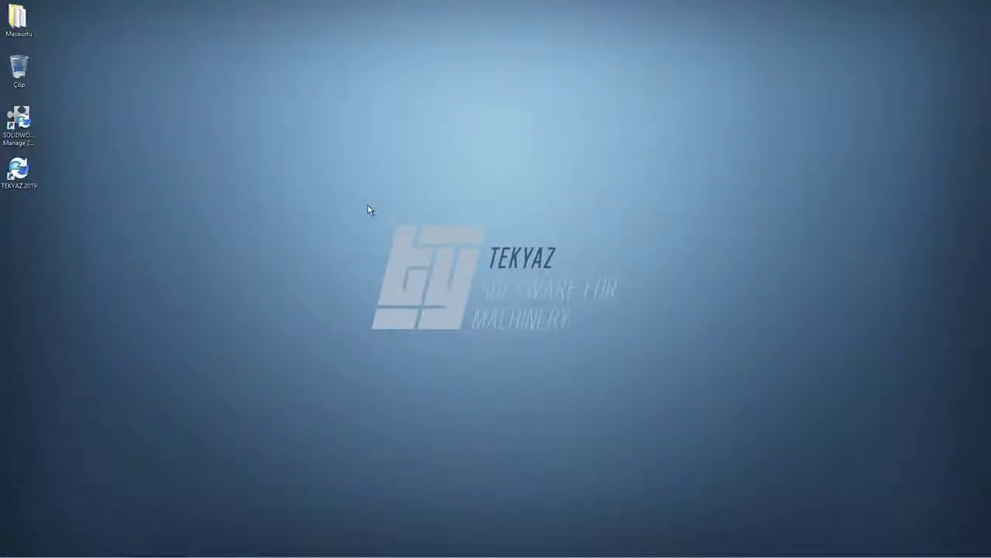
- Log into the TEKYAZ 2019 vault as a second user, read the approval notification, then open Masa
{"action": "double_click", "coordinate": [19, 171]}
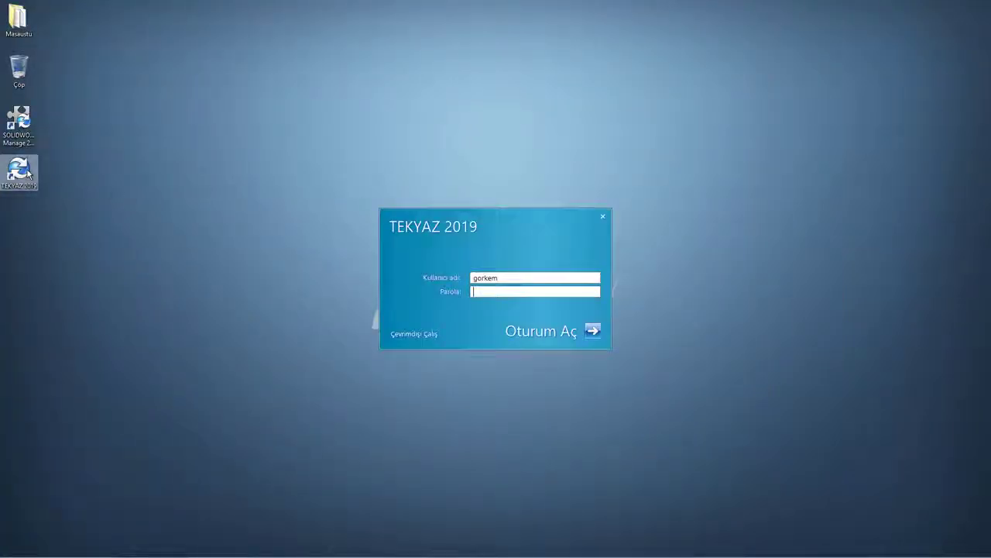
{"action": "type", "text": "e"}
{"action": "key", "text": "Return"}
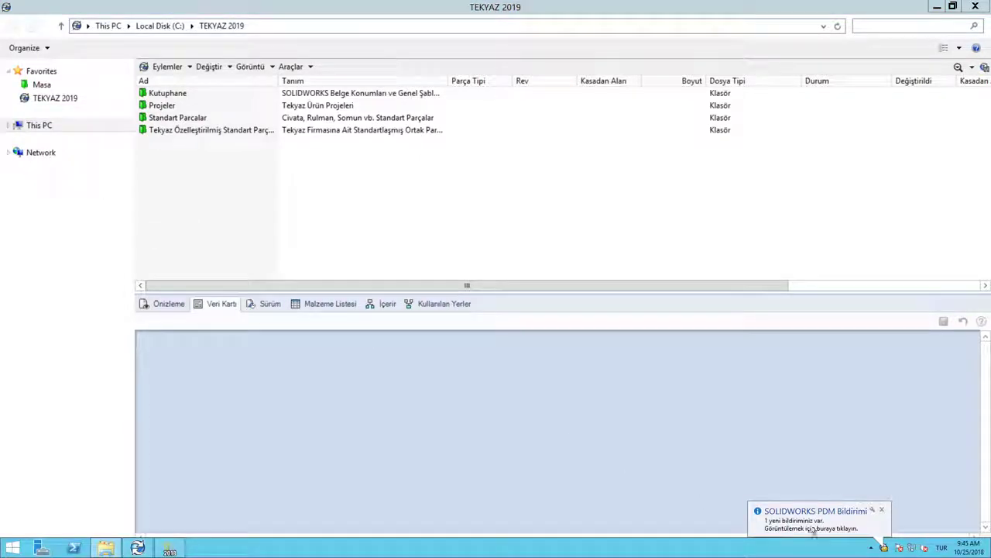
{"action": "left_click", "coordinate": [815, 530]}
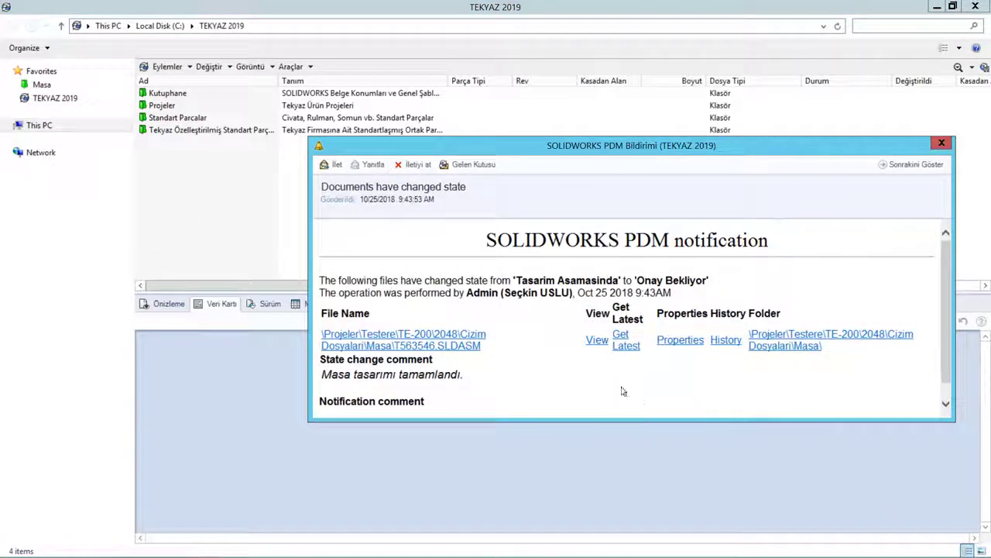
{"action": "left_click", "coordinate": [941, 142]}
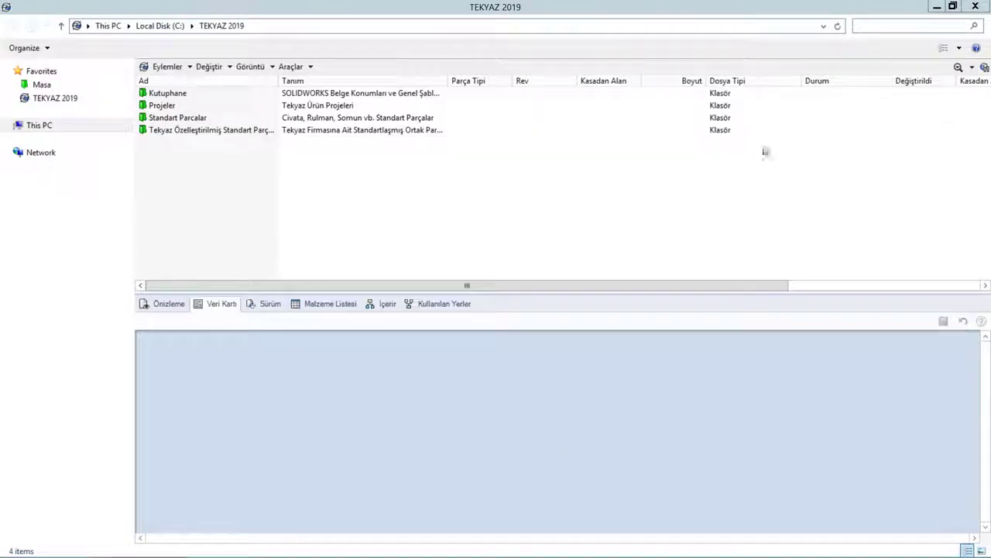
{"action": "left_click", "coordinate": [42, 87]}
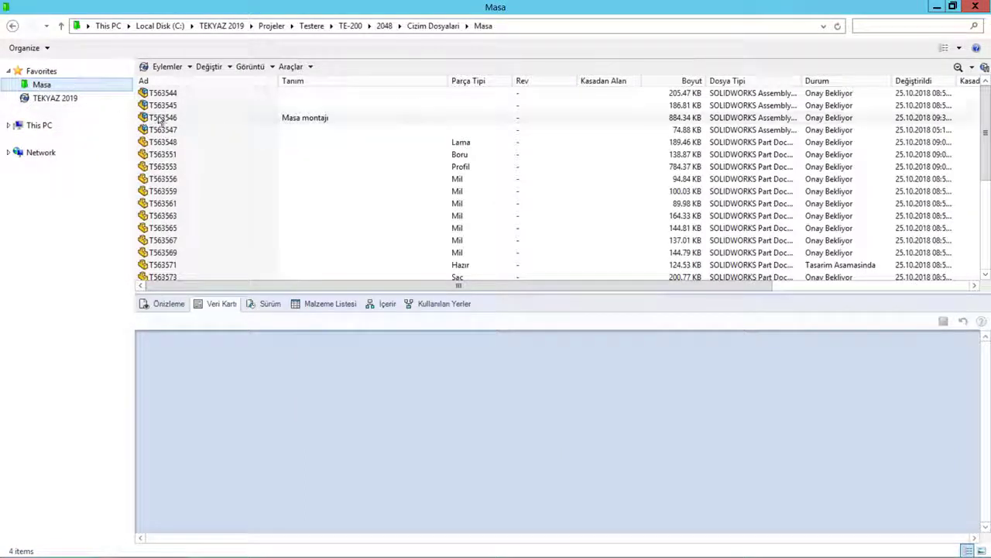
- Approve T563546 through the 1-Onayla transition with the comment 'Uygundur'
{"action": "left_click", "coordinate": [159, 118]}
{"action": "right_click", "coordinate": [159, 117]}
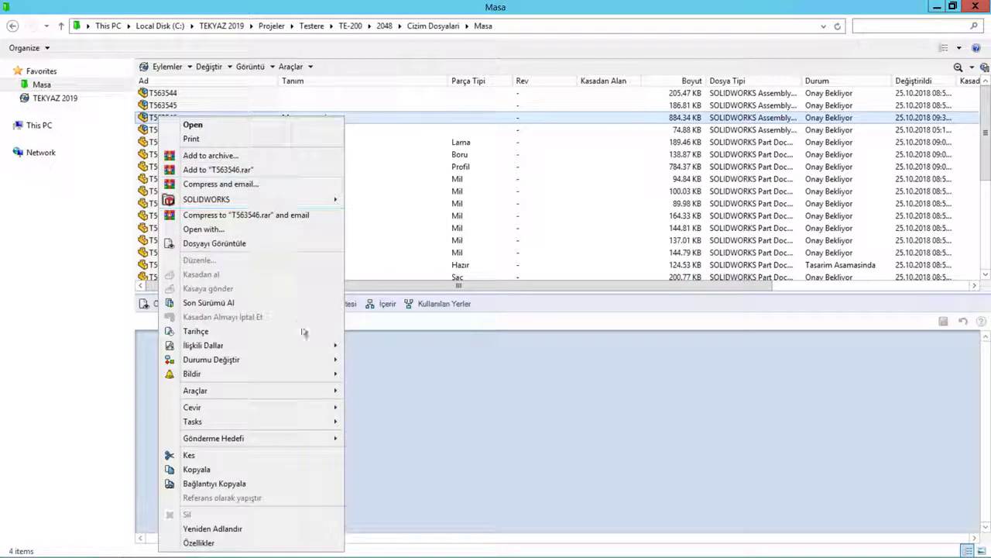
{"action": "mouse_move", "coordinate": [211, 359]}
{"action": "left_click", "coordinate": [372, 359]}
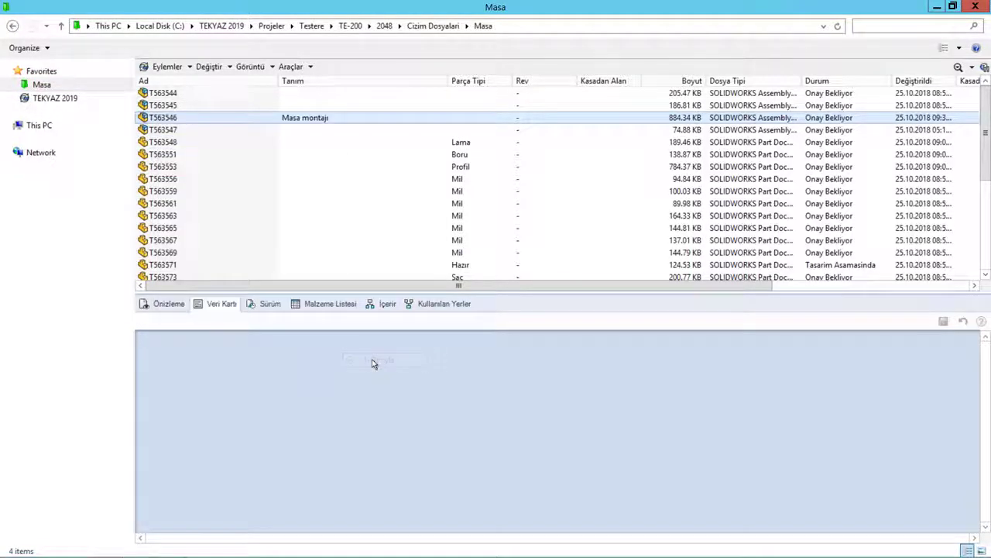
{"action": "type", "text": "Uy"}
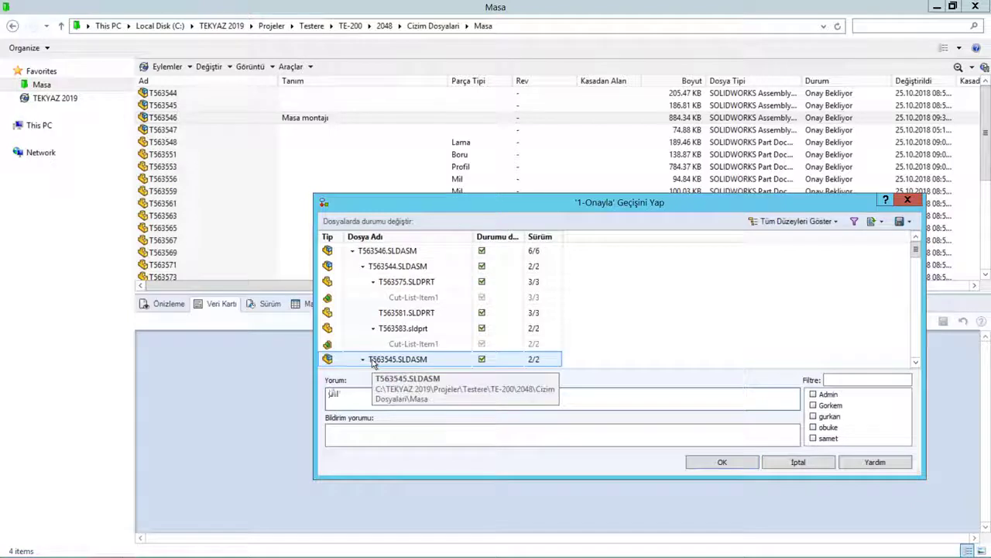
{"action": "type", "text": "gundur"}
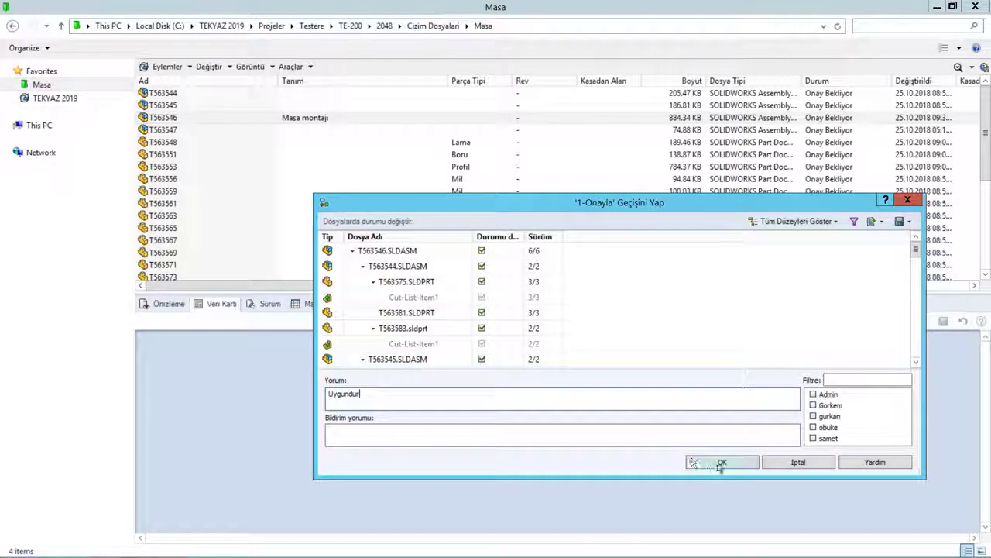
{"action": "left_click", "coordinate": [719, 462]}
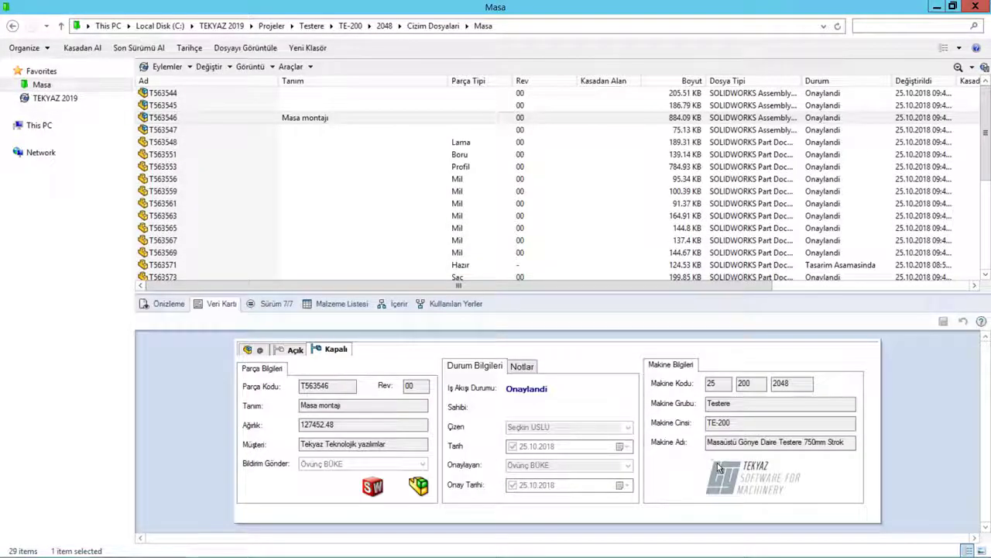
- Check the running Sac_Acinimi flat-pattern task in the PDM Administration task list
{"action": "left_click", "coordinate": [143, 550]}
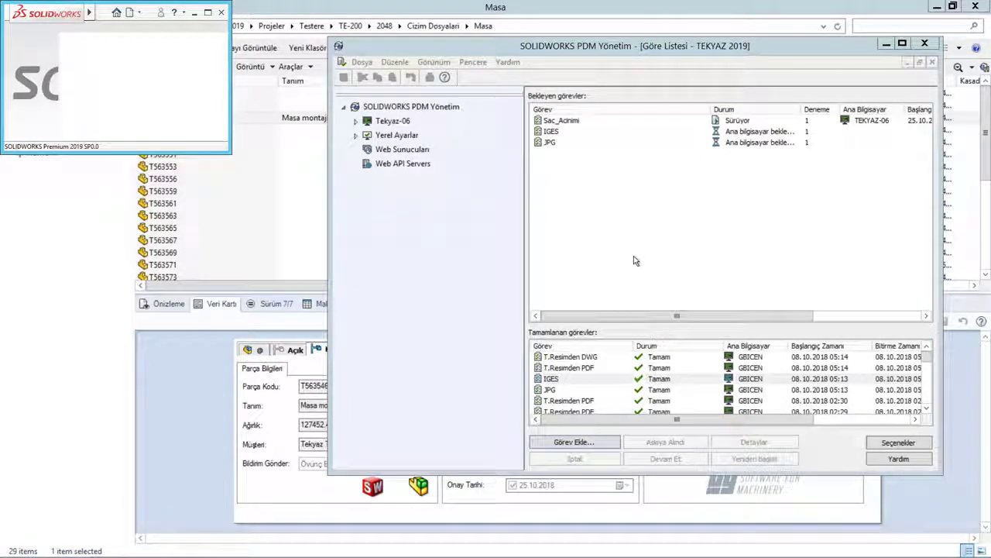
{"action": "left_click", "coordinate": [559, 122]}
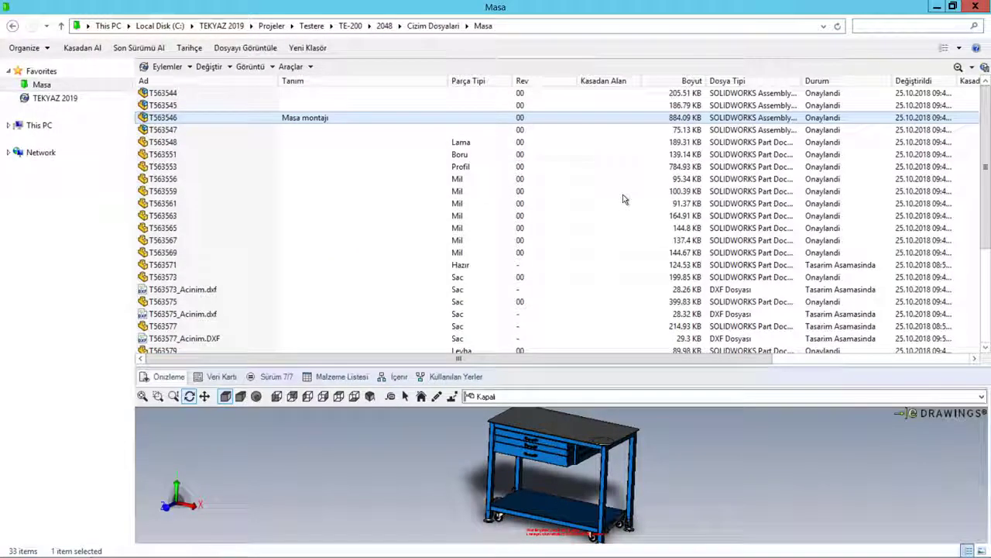
- Sort by Parça Tipi in reverse, then preview sheet parts T563577, T563583 and their _Acinim DXFs
{"action": "left_click", "coordinate": [488, 82]}
{"action": "left_click", "coordinate": [488, 81]}
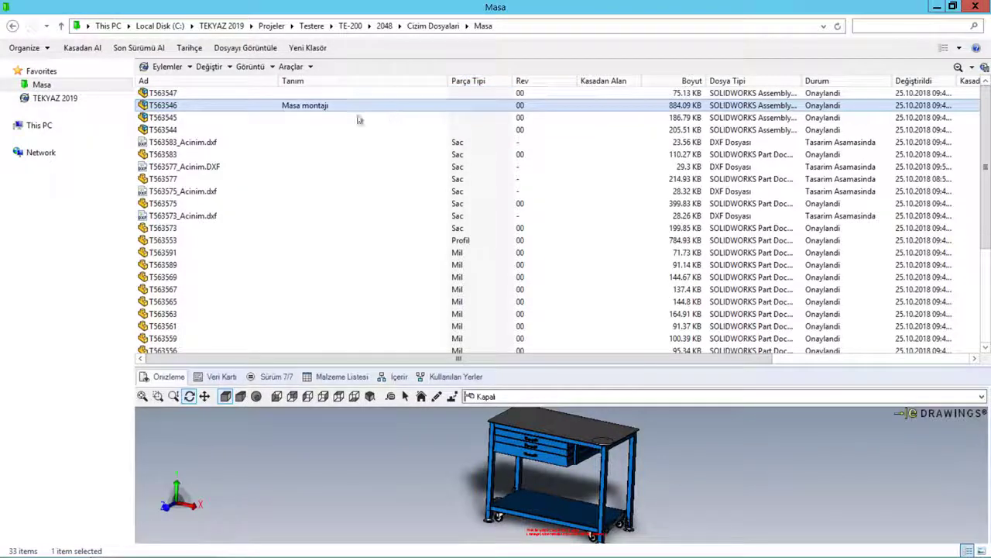
{"action": "left_click", "coordinate": [167, 182]}
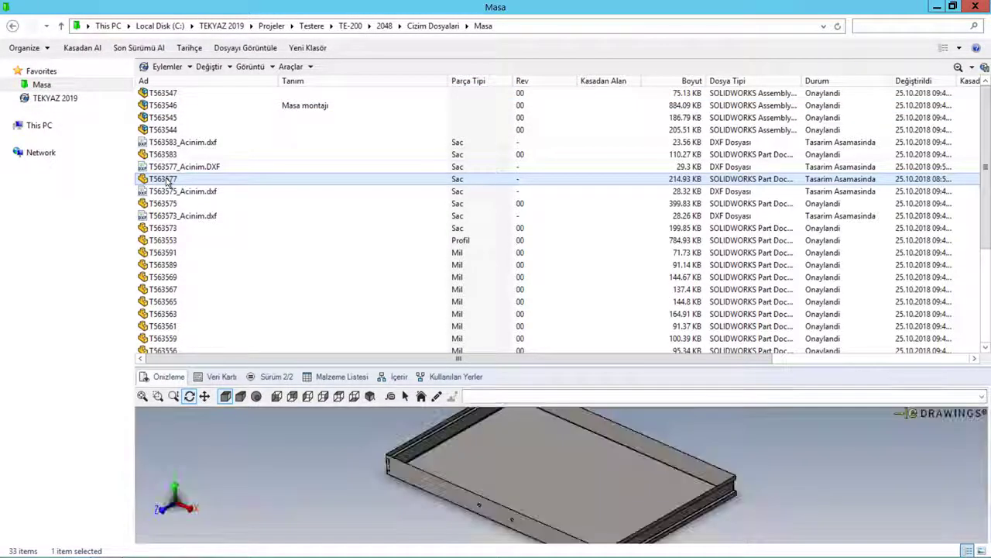
{"action": "left_click", "coordinate": [172, 169]}
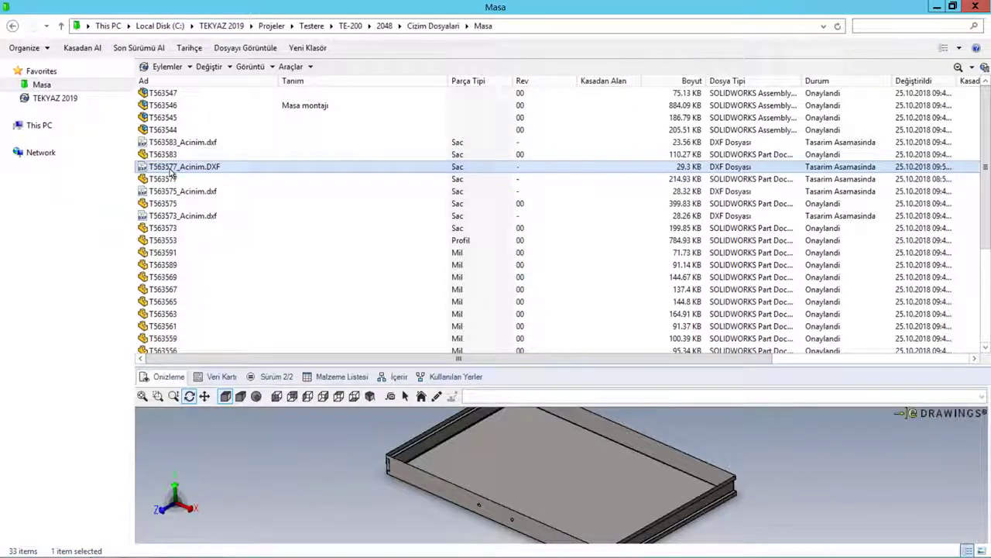
{"action": "left_click", "coordinate": [173, 157]}
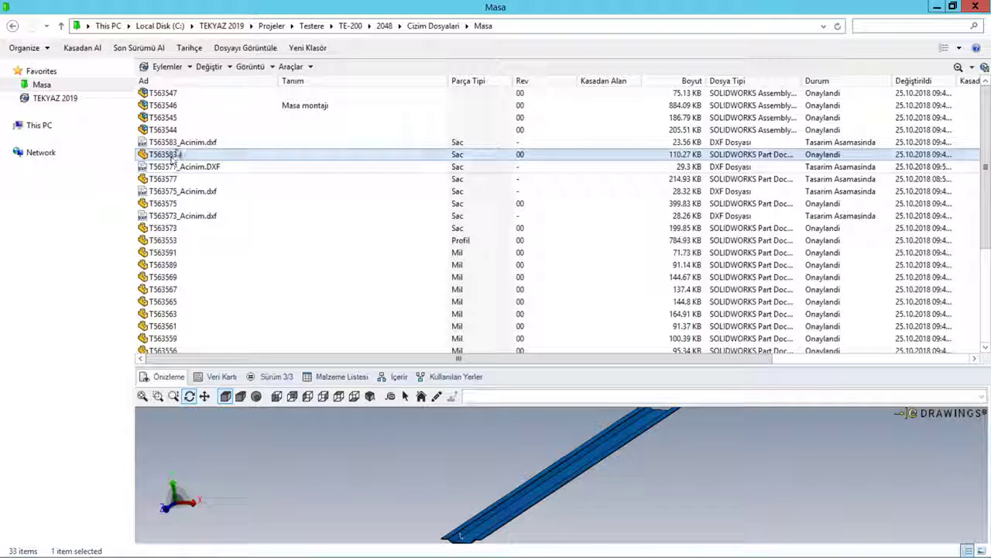
{"action": "left_click", "coordinate": [181, 144]}
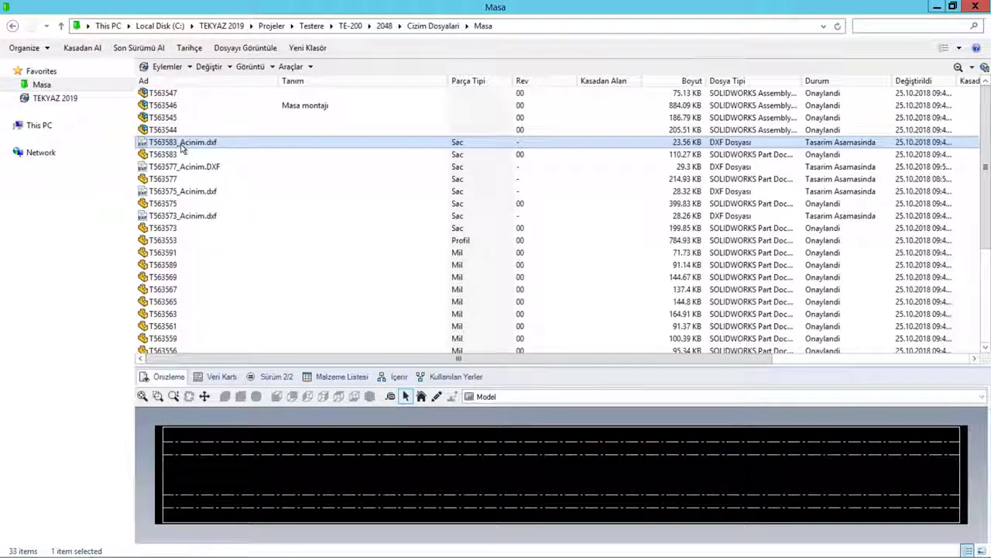
- Open T563583_Acinim.dxf from the vault in DraftSight
{"action": "double_click", "coordinate": [183, 148]}
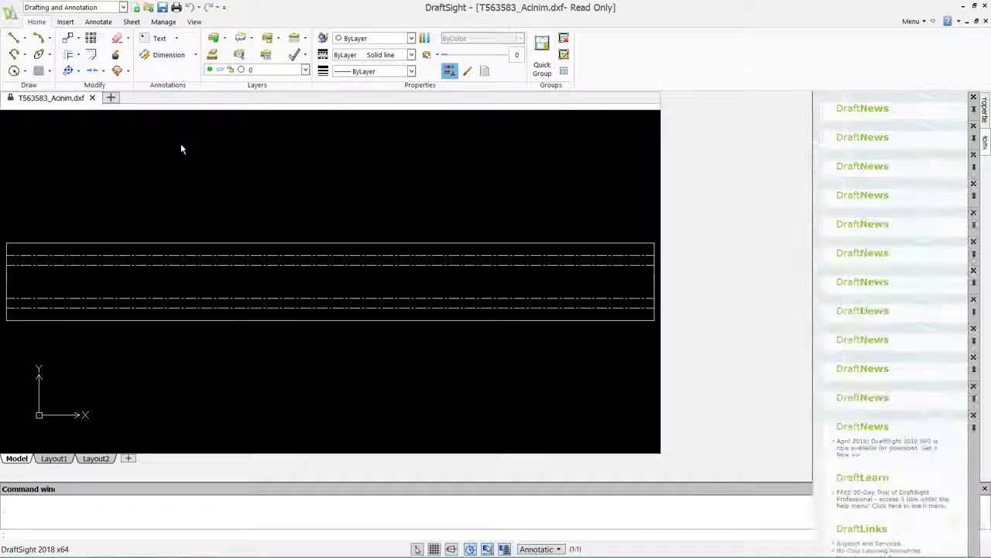